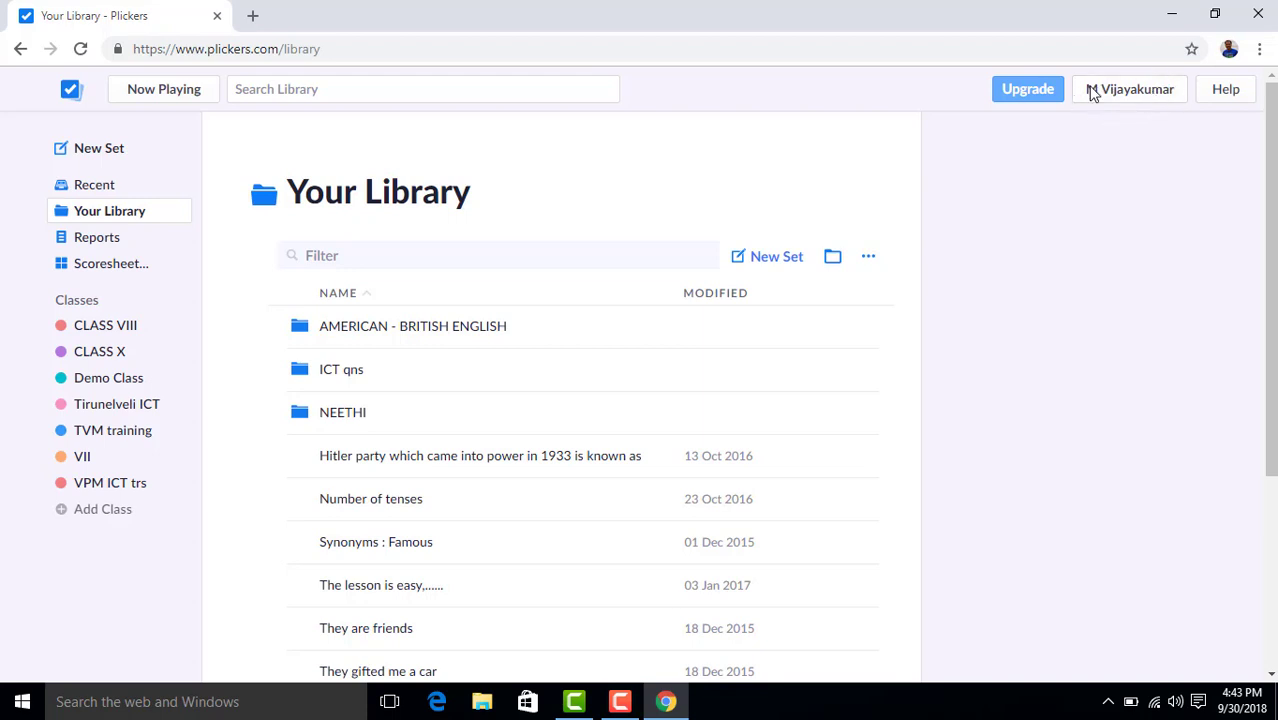
Step: Open the Standard card set PDF from the Get Plickers Cards help article
left_click(1222, 91)
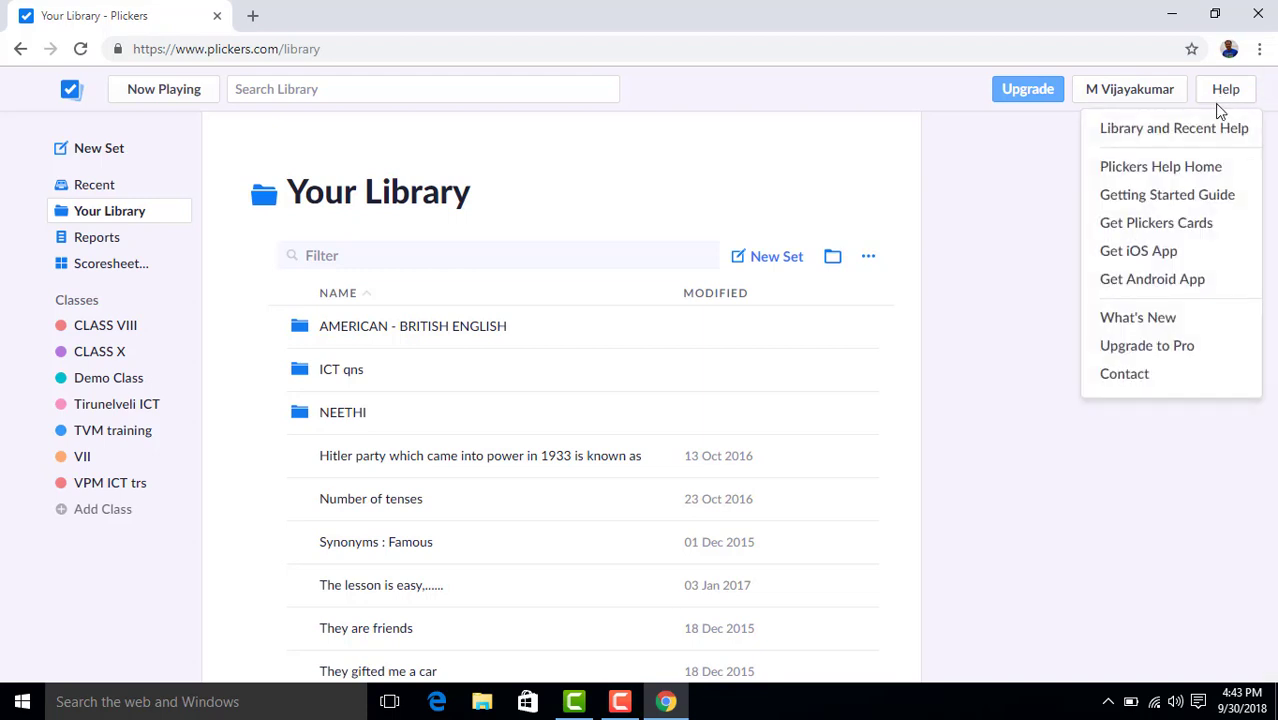
left_click(1201, 230)
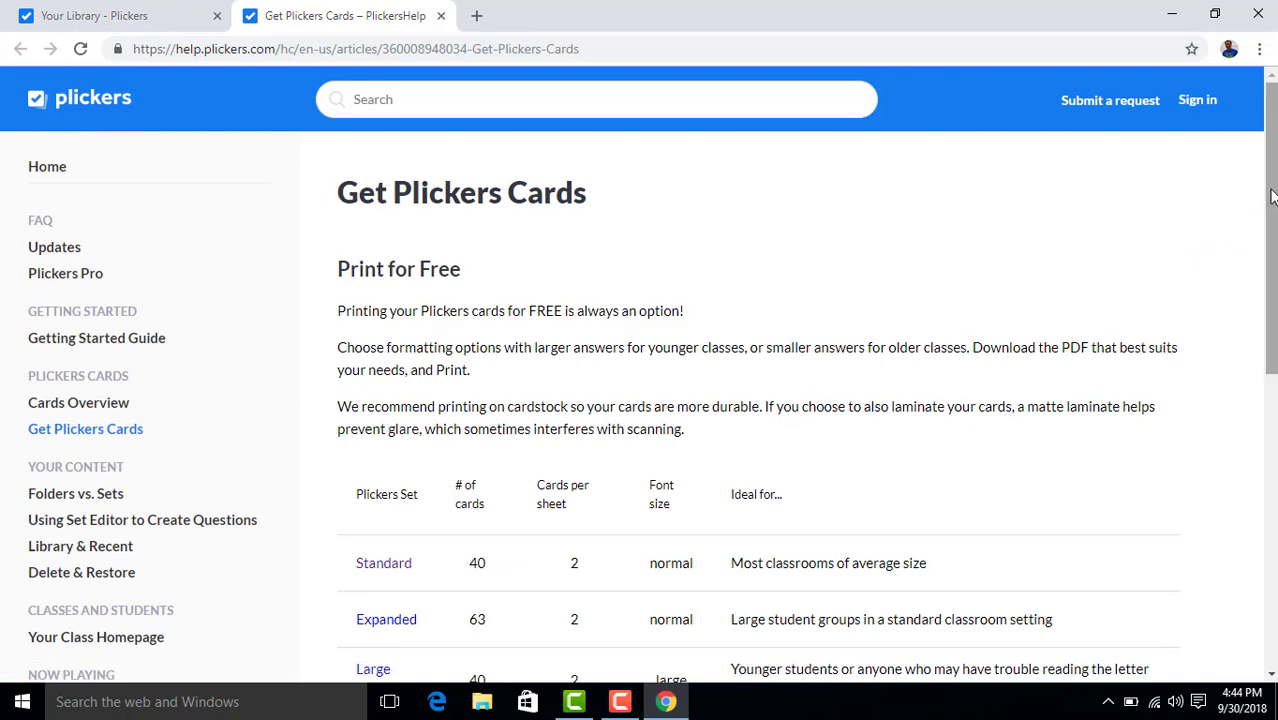
left_click_drag(1268, 196, 1275, 331)
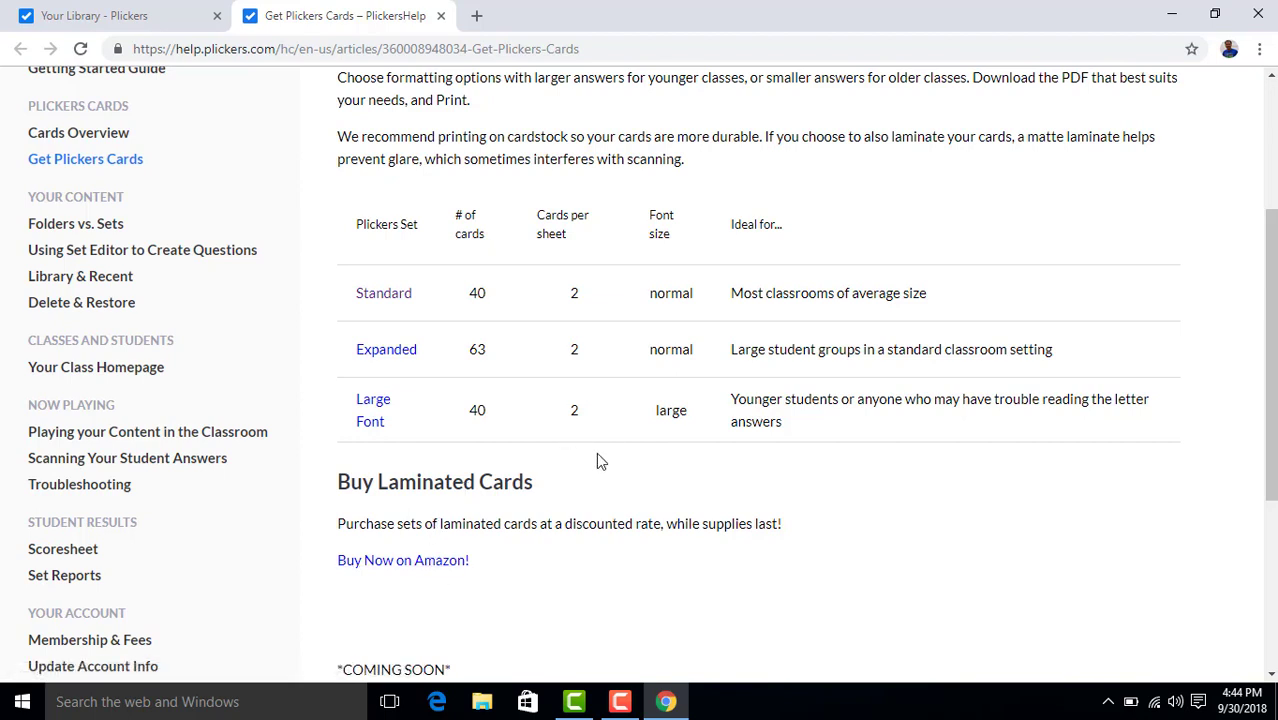
left_click(405, 301)
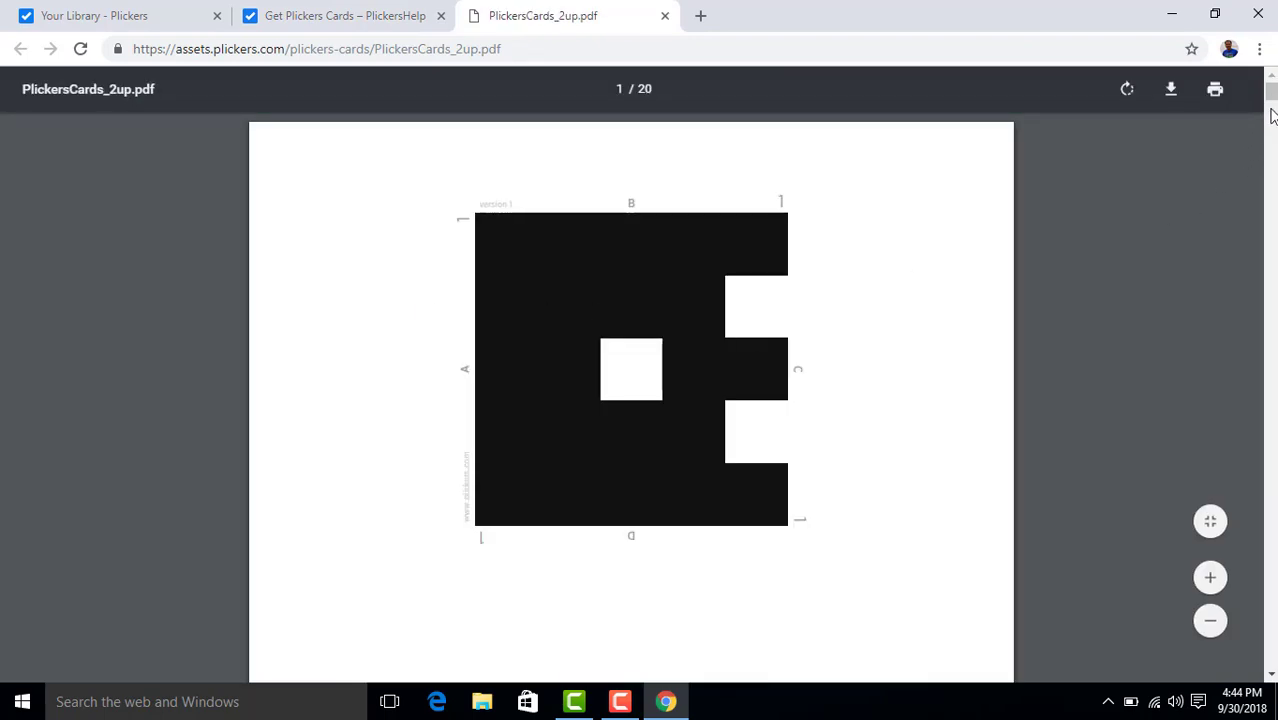
Step: Download the cards as PlickersCards_2up in PDF format, and close the PDF and help article pages
left_click_drag(1272, 94, 1073, 108)
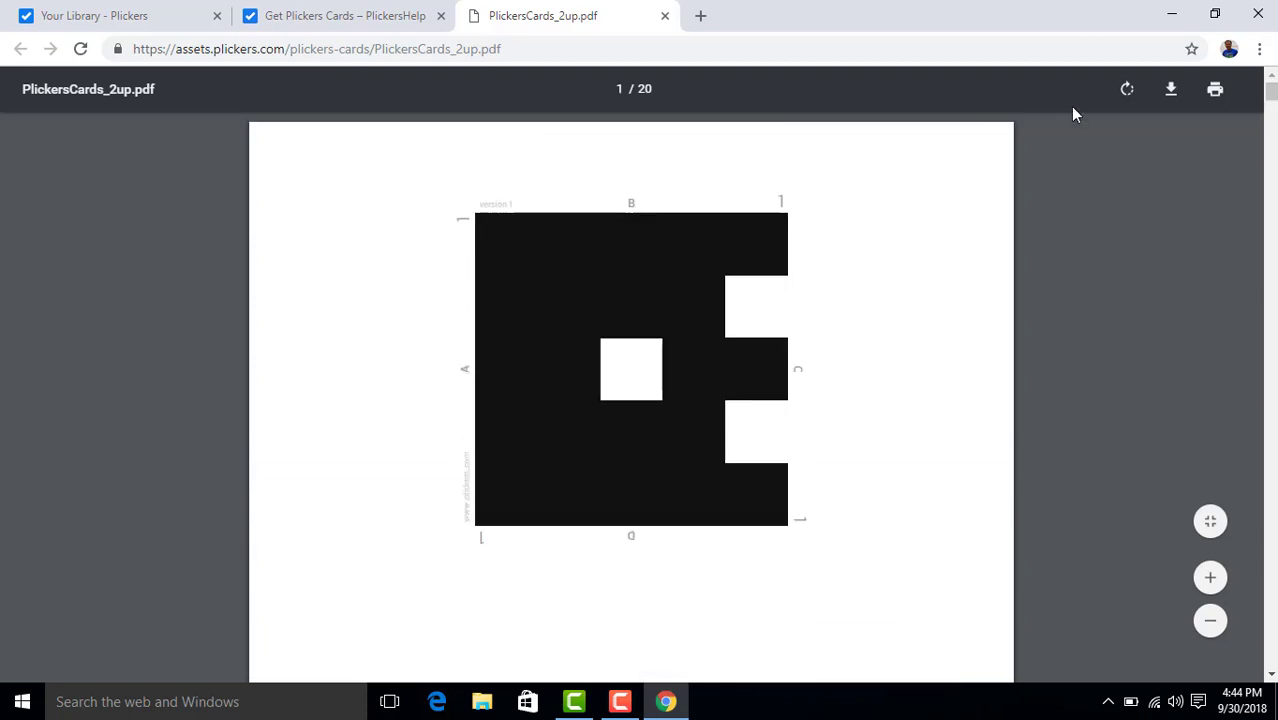
left_click(1177, 98)
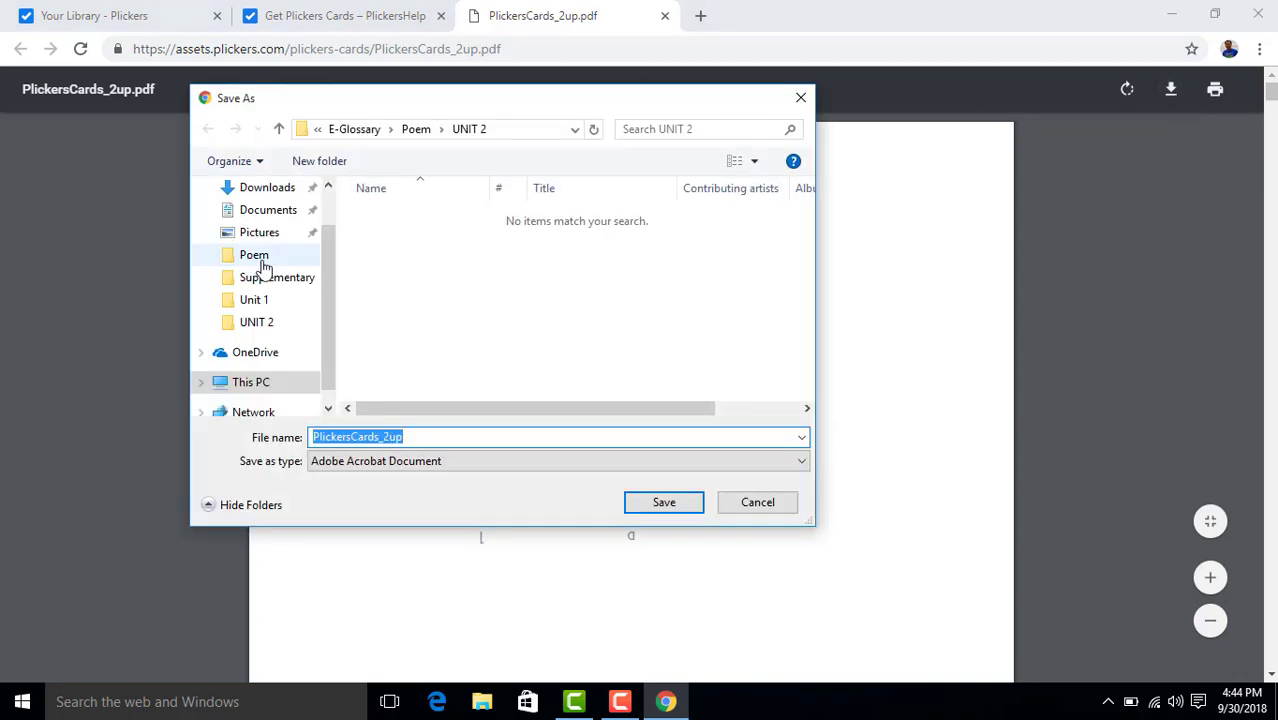
left_click(674, 505)
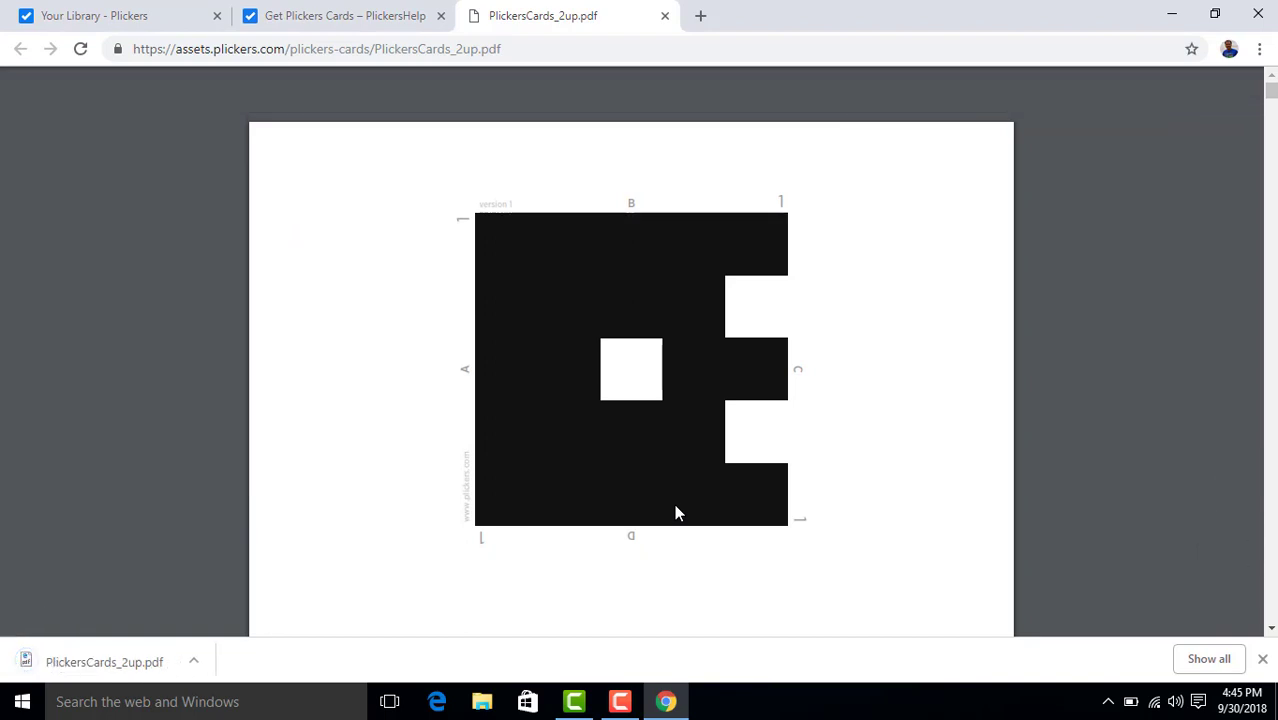
key("ctrl+w")
key("ctrl+w")
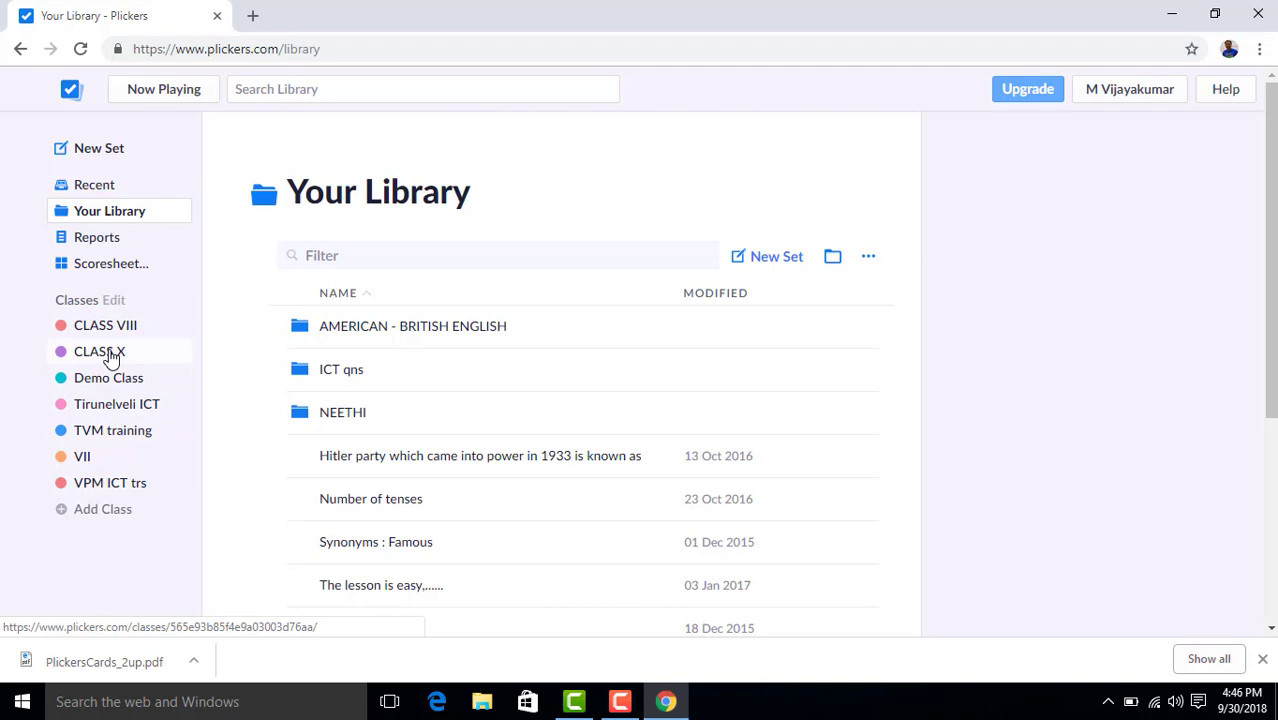
Step: Create a new class named VII B
left_click(102, 512)
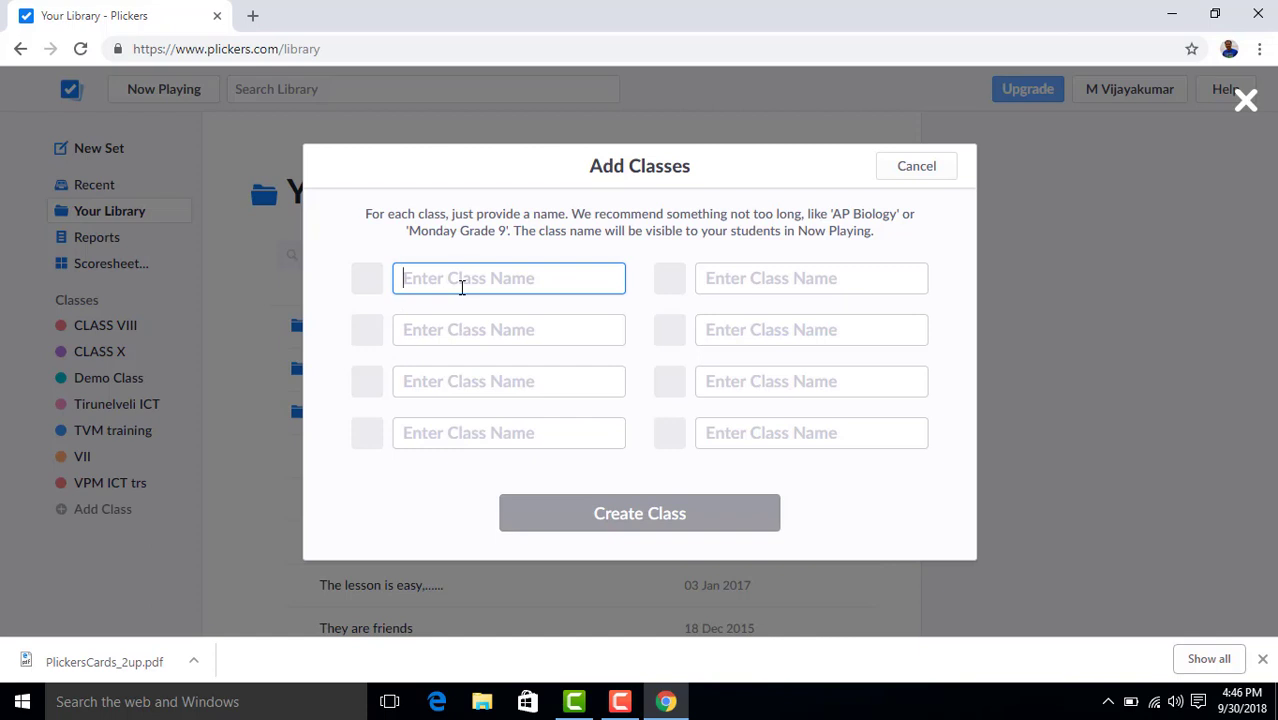
type("VII")
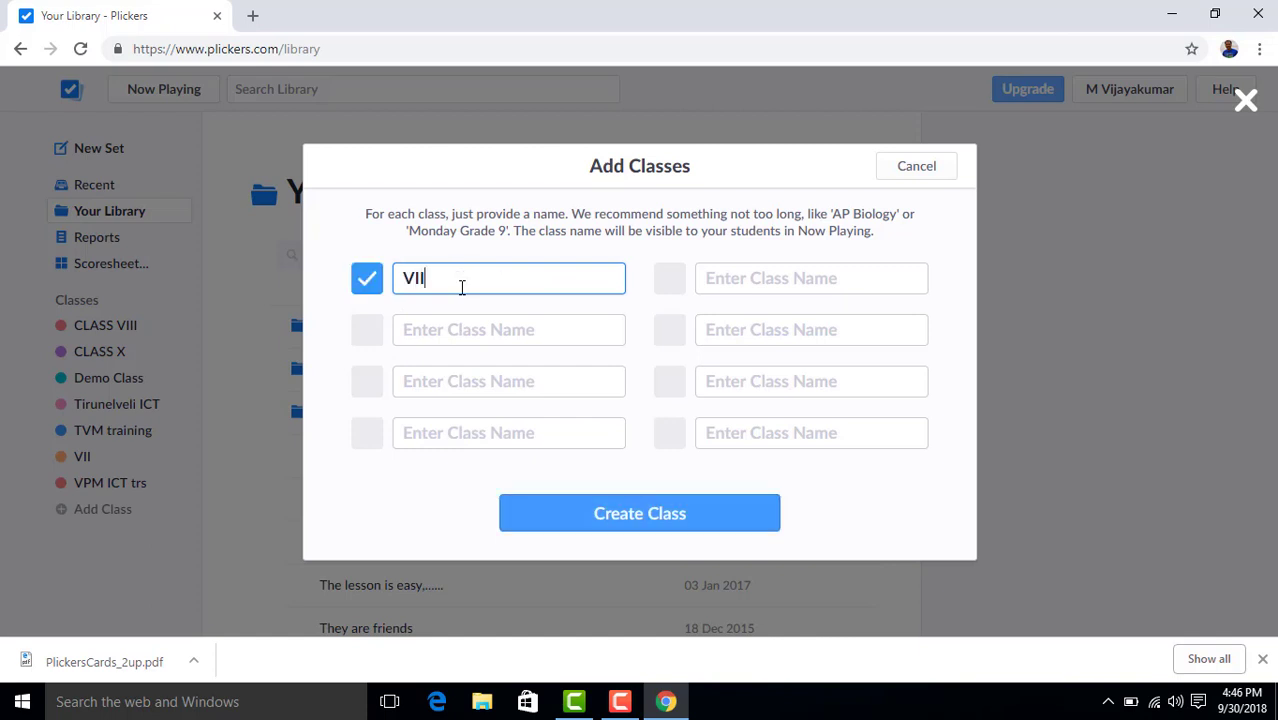
type(" B")
left_click(639, 513)
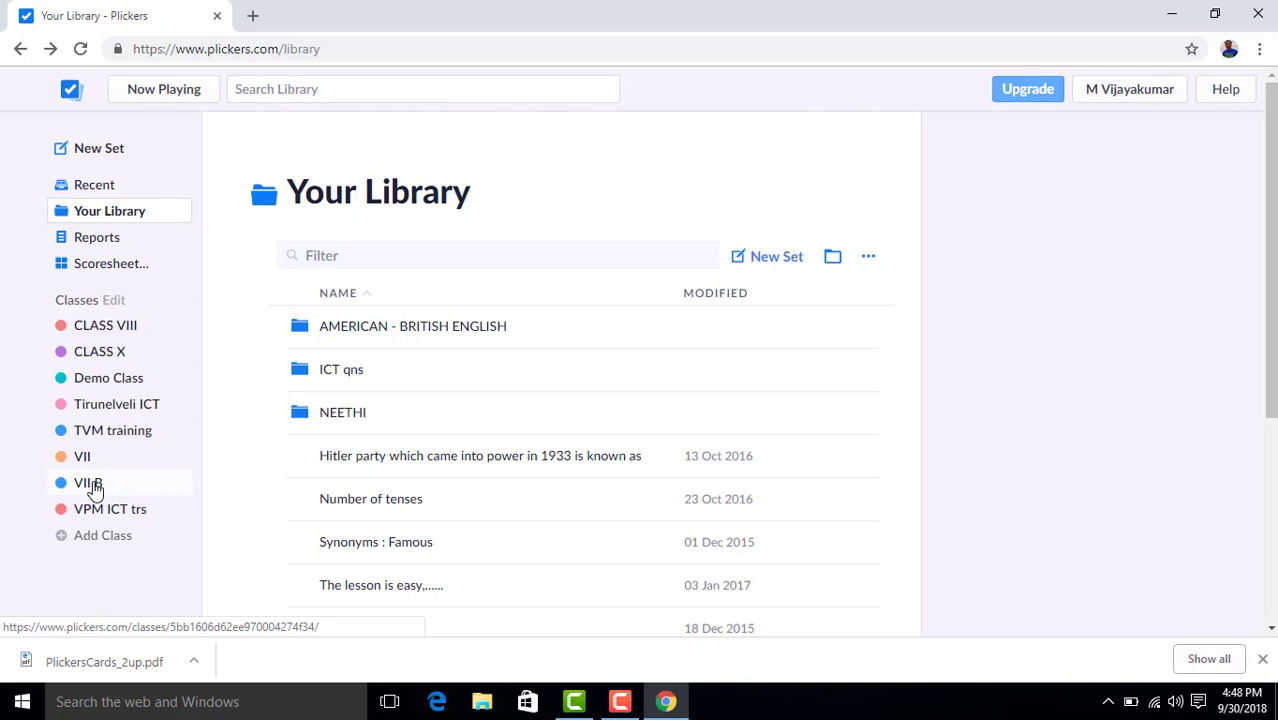
Step: Open class VII B and enter three students' first names for its roster, one per line
left_click(90, 484)
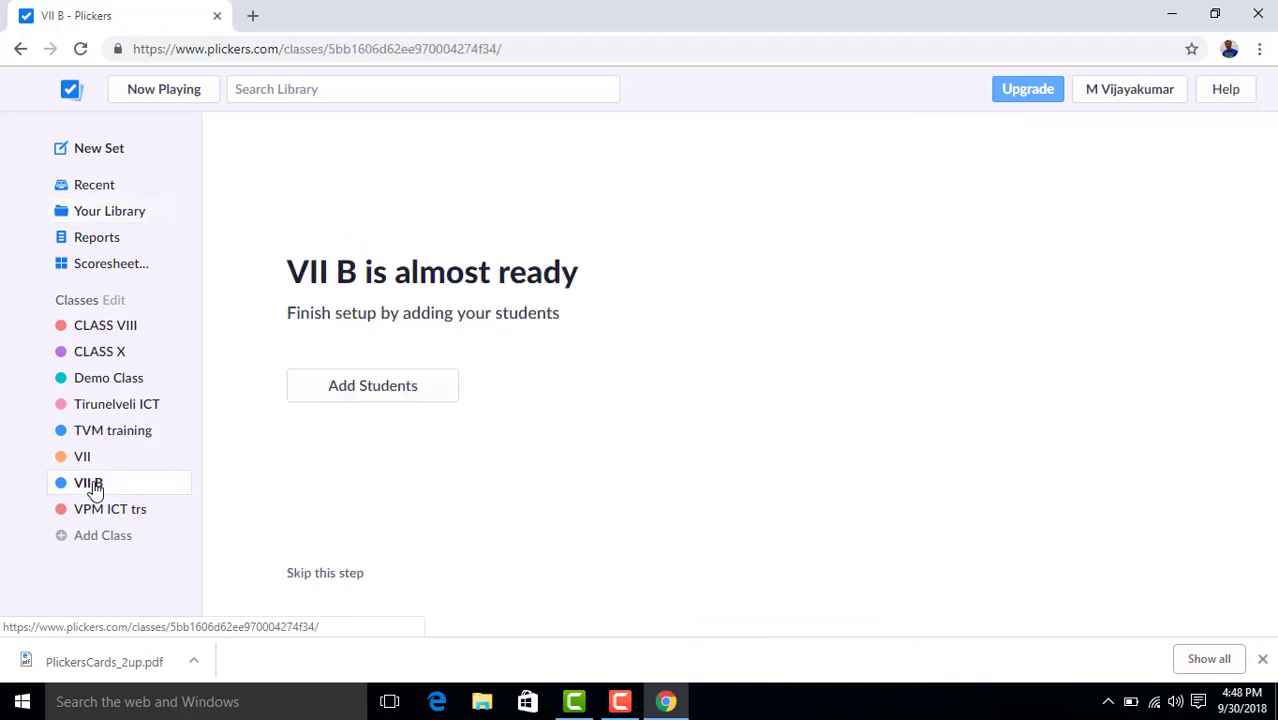
left_click(387, 389)
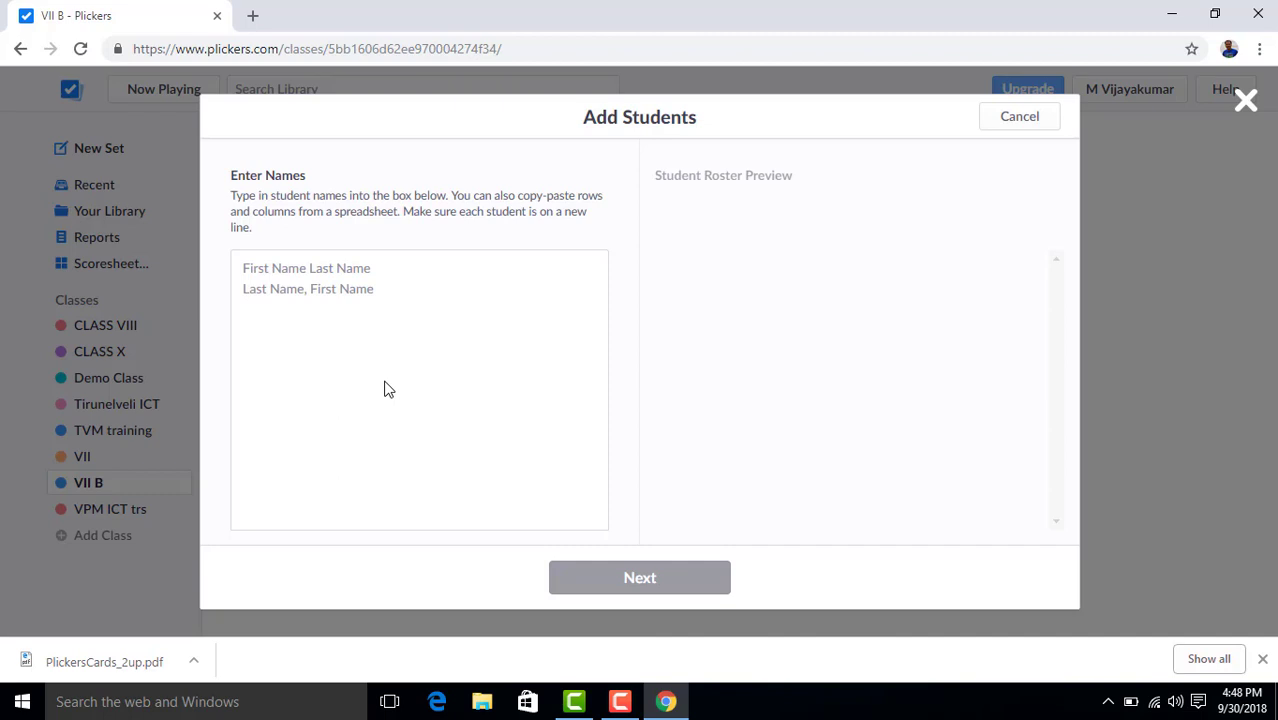
left_click(340, 298)
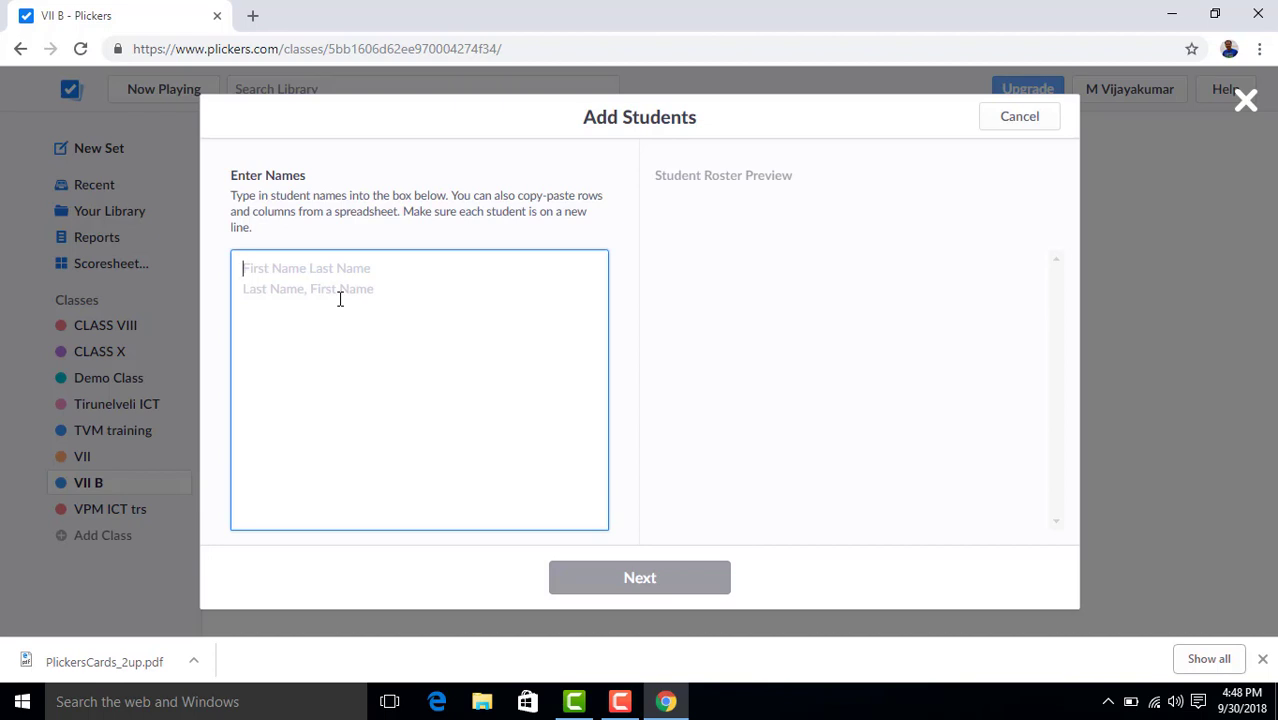
type("Arun")
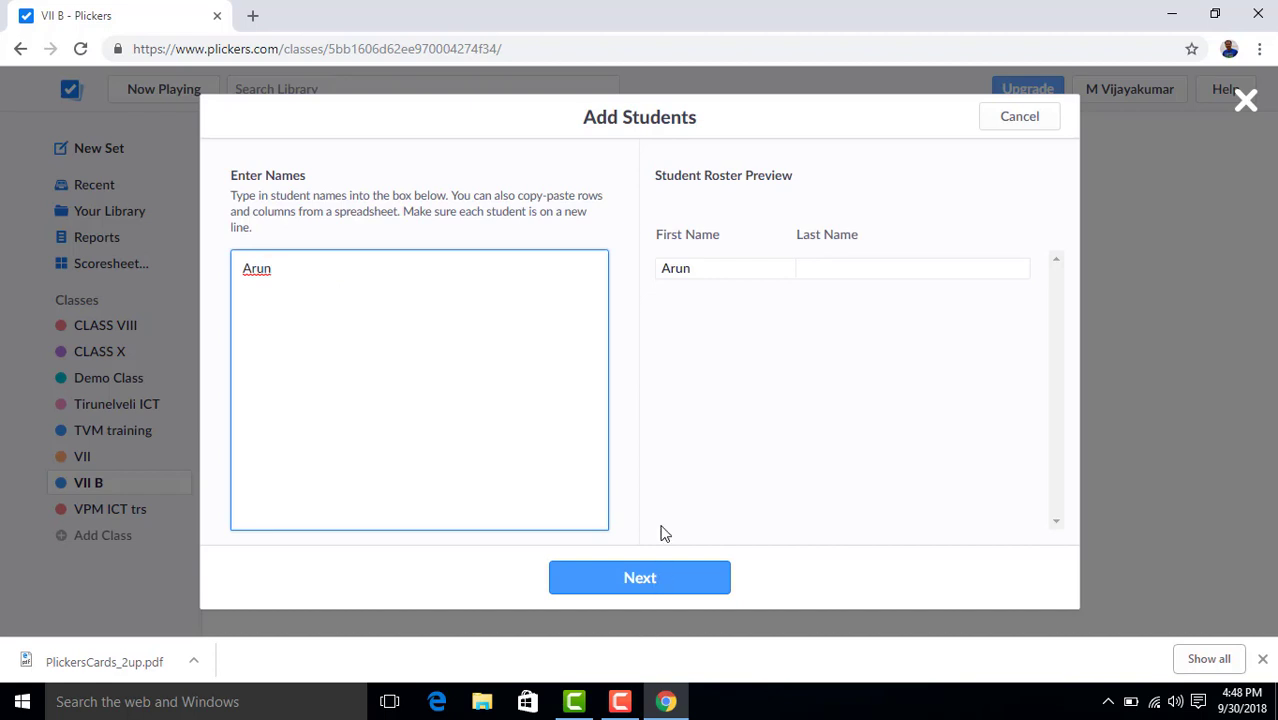
key("Return")
type("Akash")
key("Return")
type("baskar")
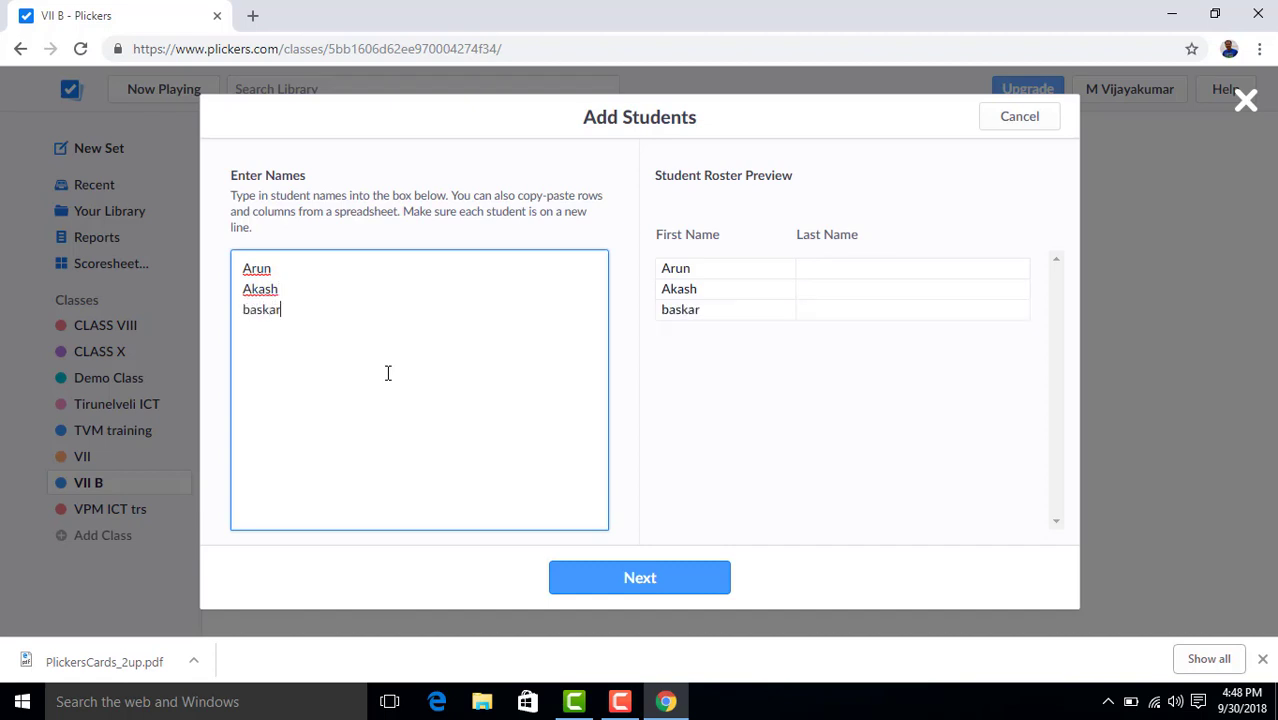
Step: Retype the third student's name with a capital initial and save the roster in the order entered
key("BackSpace")
key("BackSpace")
key("BackSpace")
key("BackSpace")
key("BackSpace")
key("BackSpace")
type("Baskar")
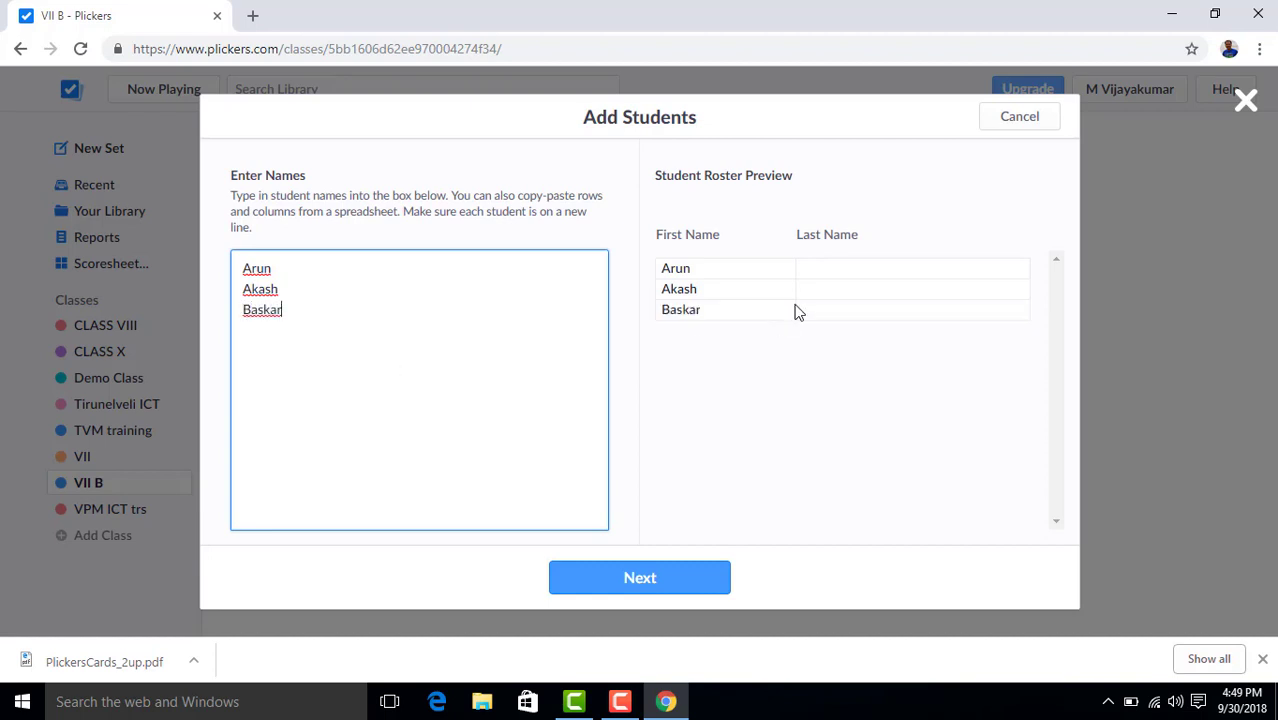
left_click(663, 576)
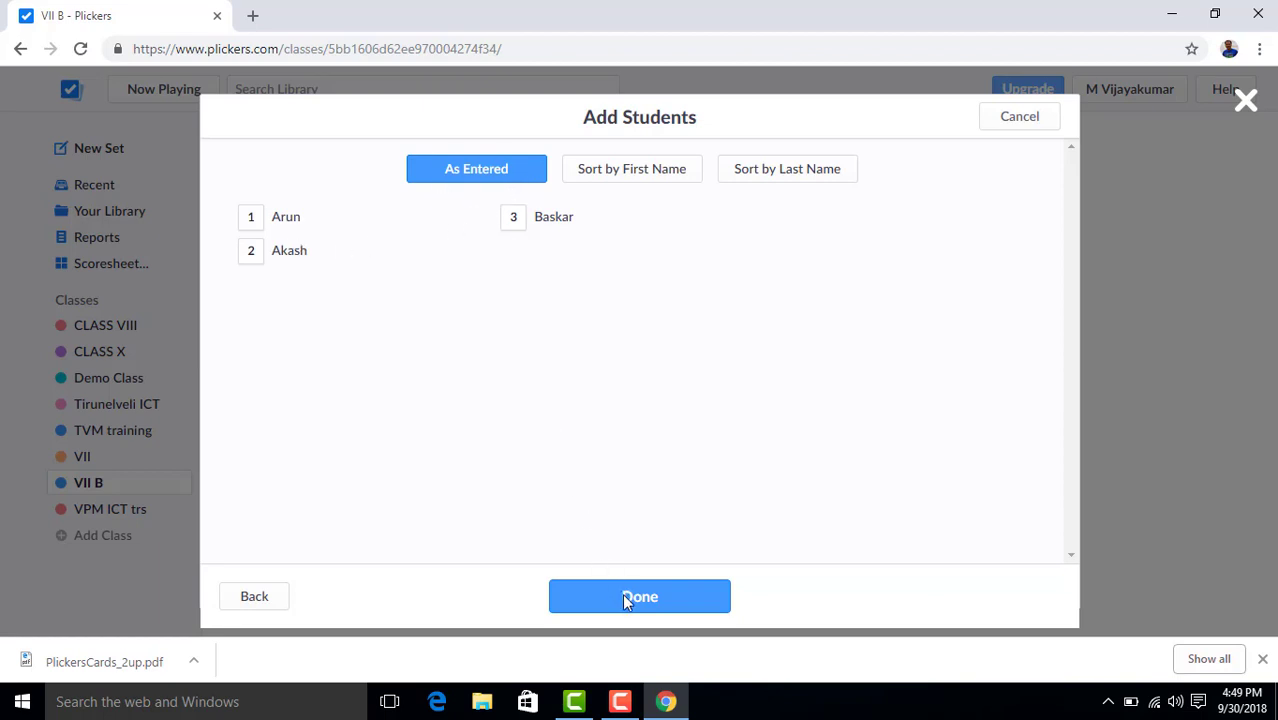
left_click(622, 596)
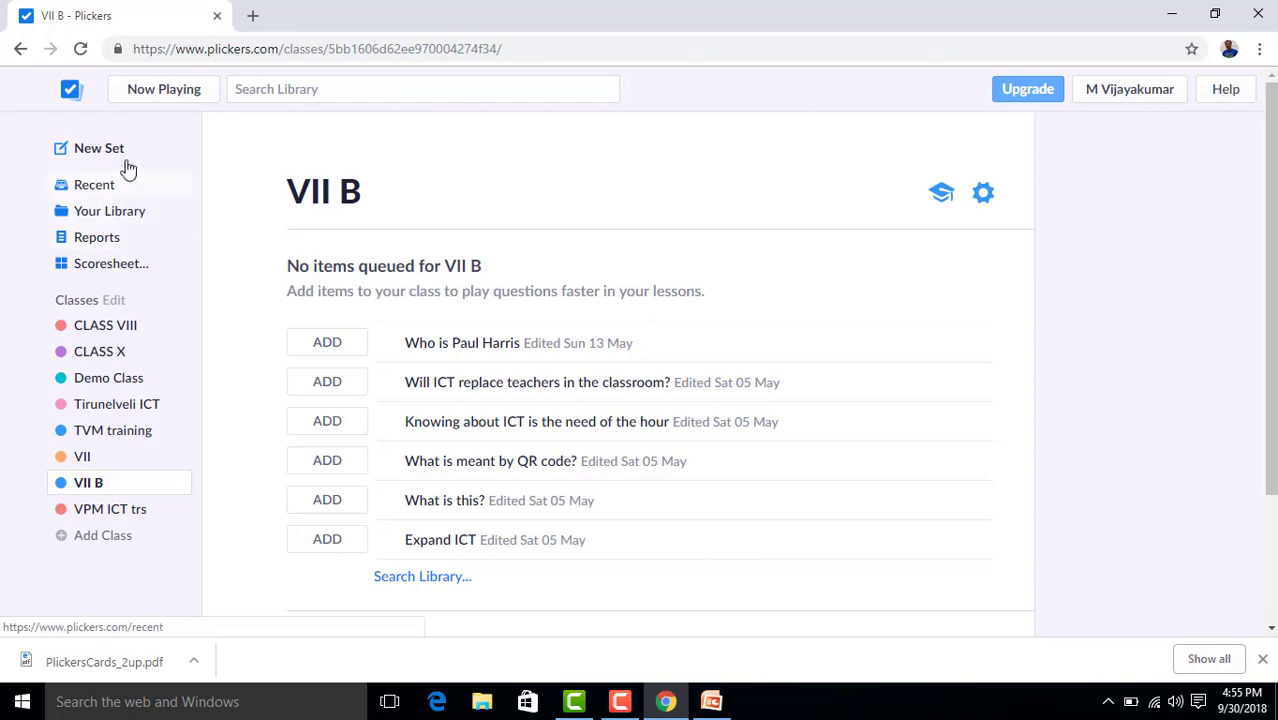
Step: Create a new question set from the library and enter "What is CPU?" as its first question
left_click(116, 221)
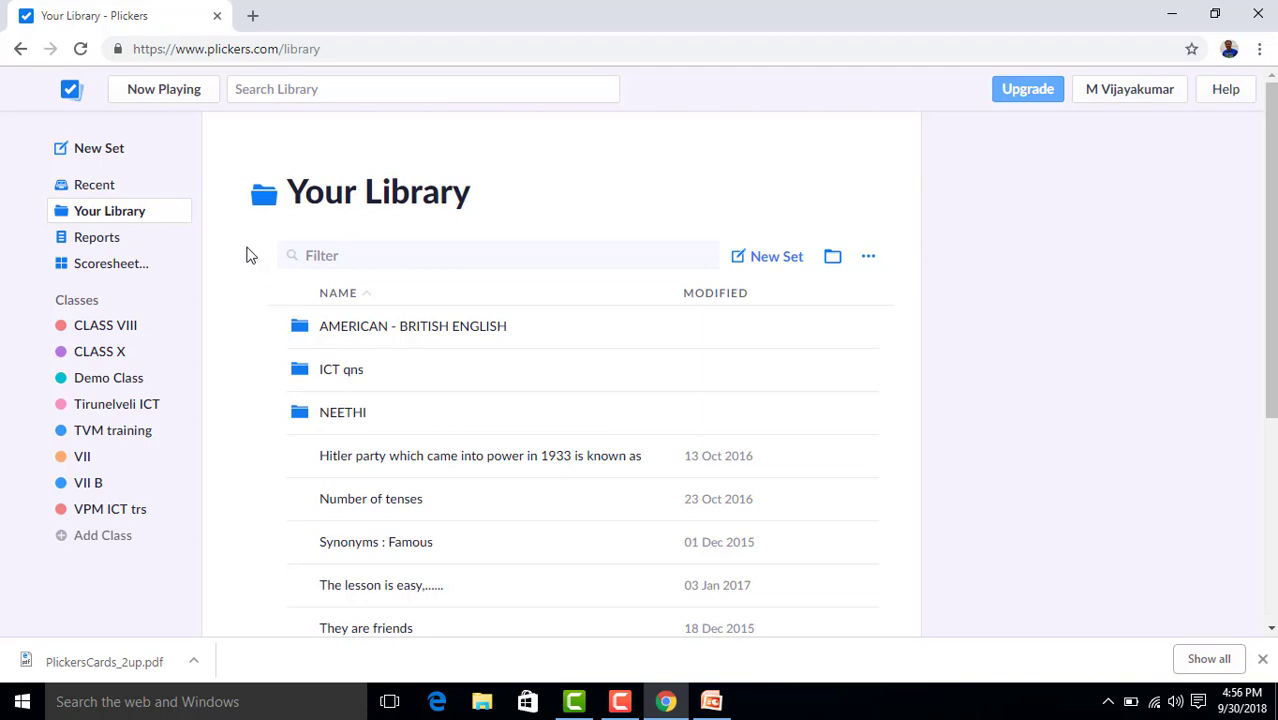
left_click(100, 158)
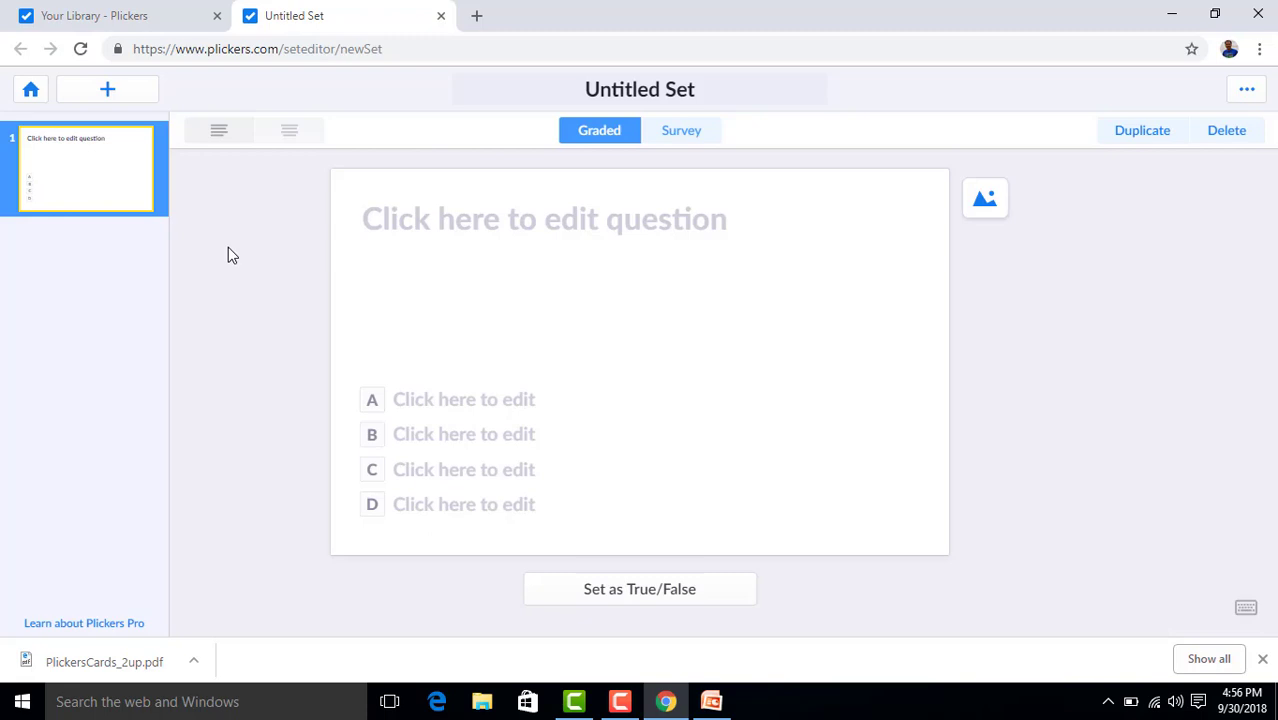
left_click(502, 227)
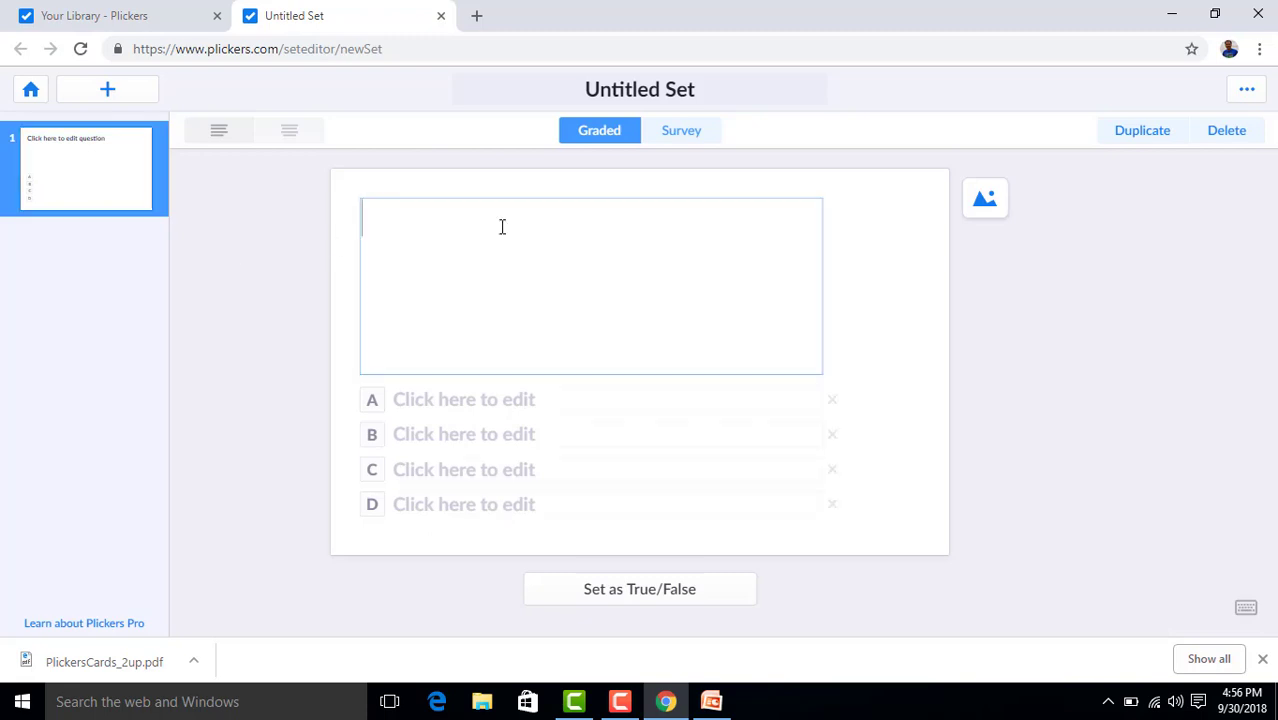
type("What is CPU")
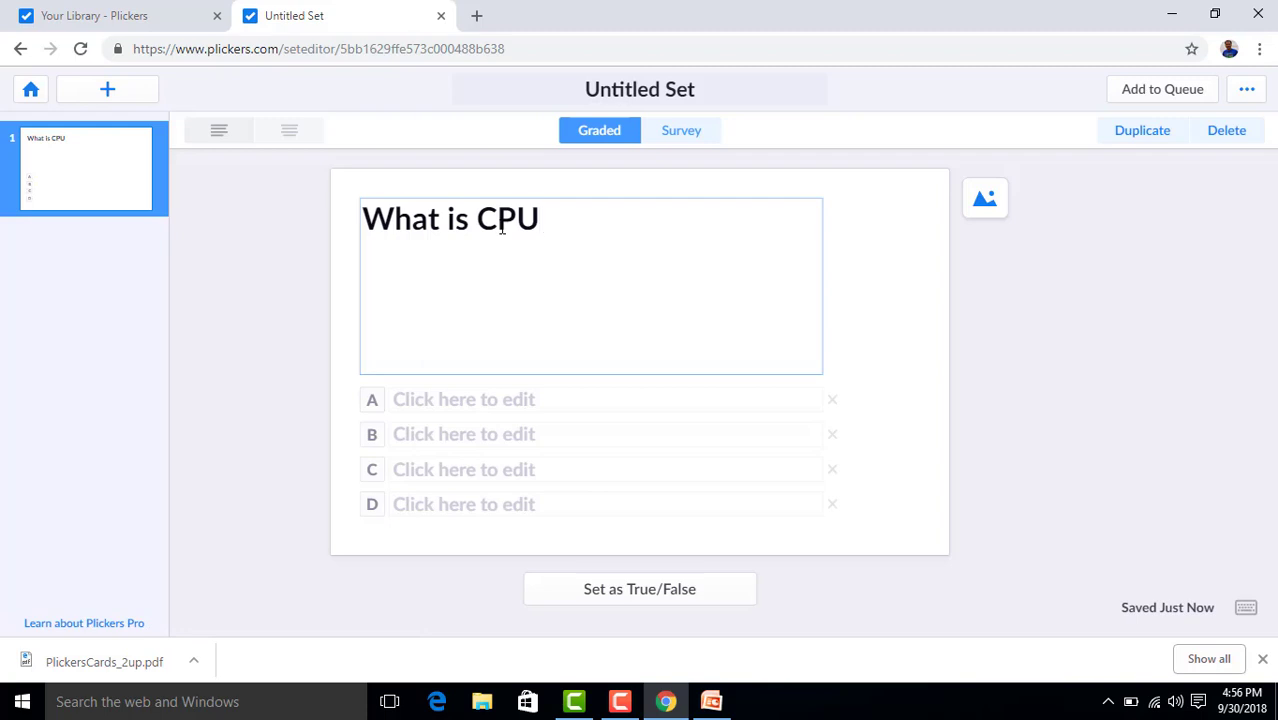
type(">")
key("BackSpace")
type("?")
Step: Enter the choices Central Police Unit, Central Processing Unit, Custom Police Unit and Central Proceeding Unit, and mark Central Processing Unit correct
left_click(430, 401)
type("Central Proceeding Unit")
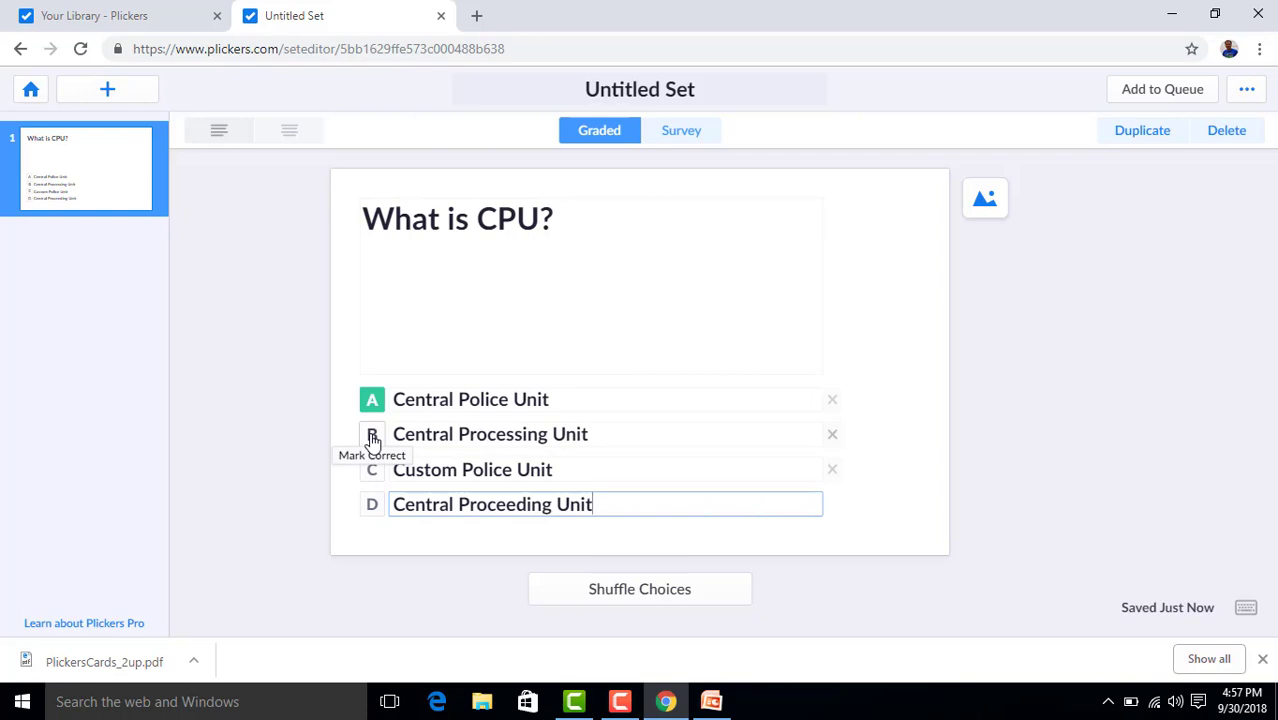
left_click(372, 438)
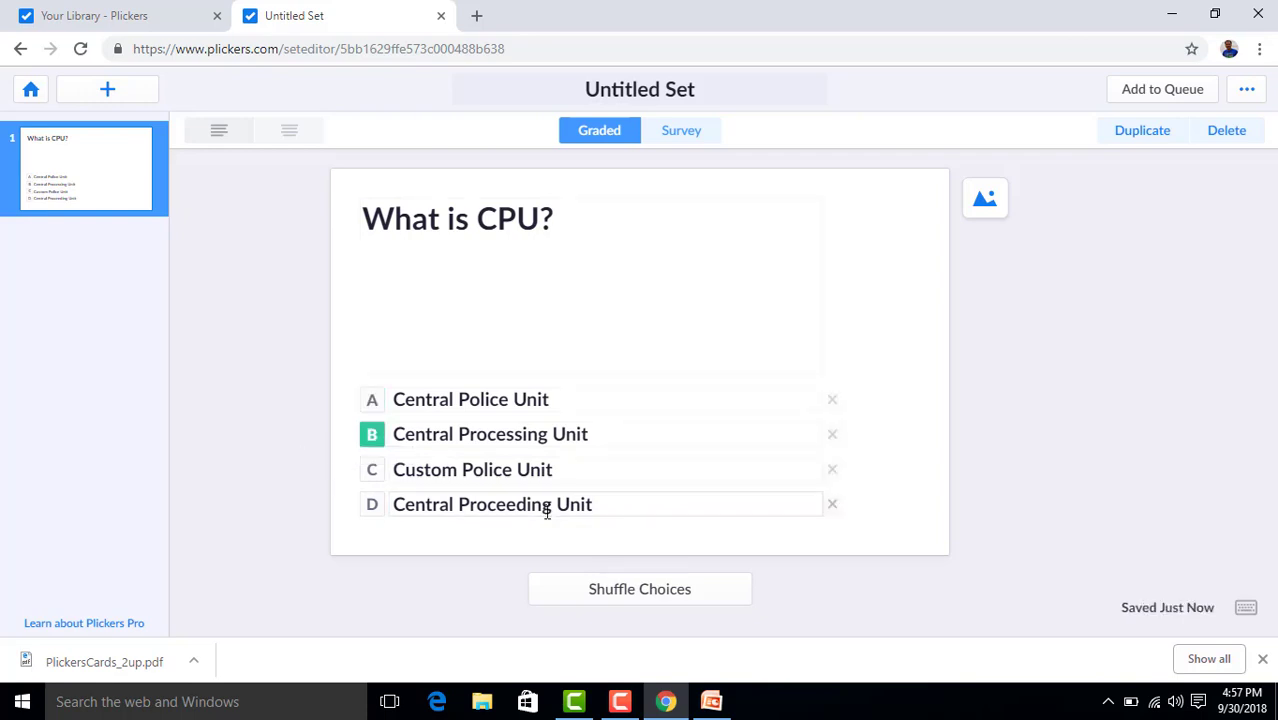
Step: Shuffle the answer choices and insert the "download" image from the Desktop into the CPU question
left_click(628, 590)
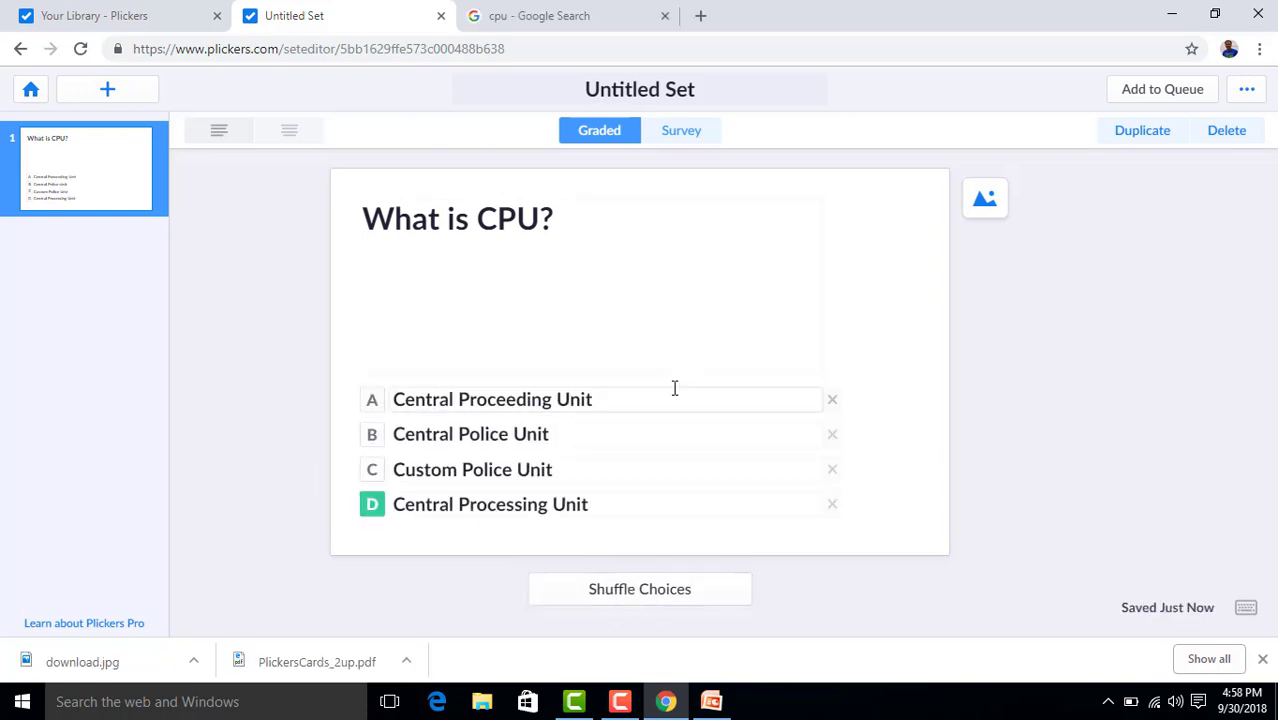
left_click(985, 201)
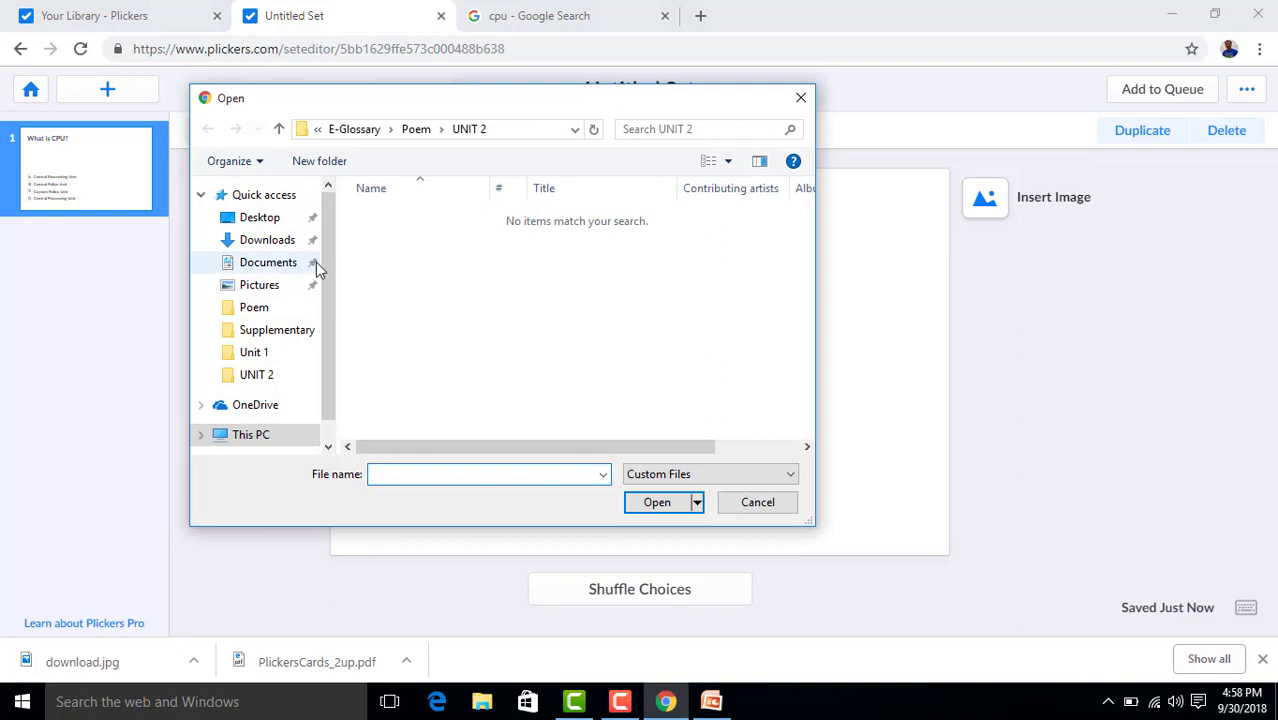
left_click(261, 218)
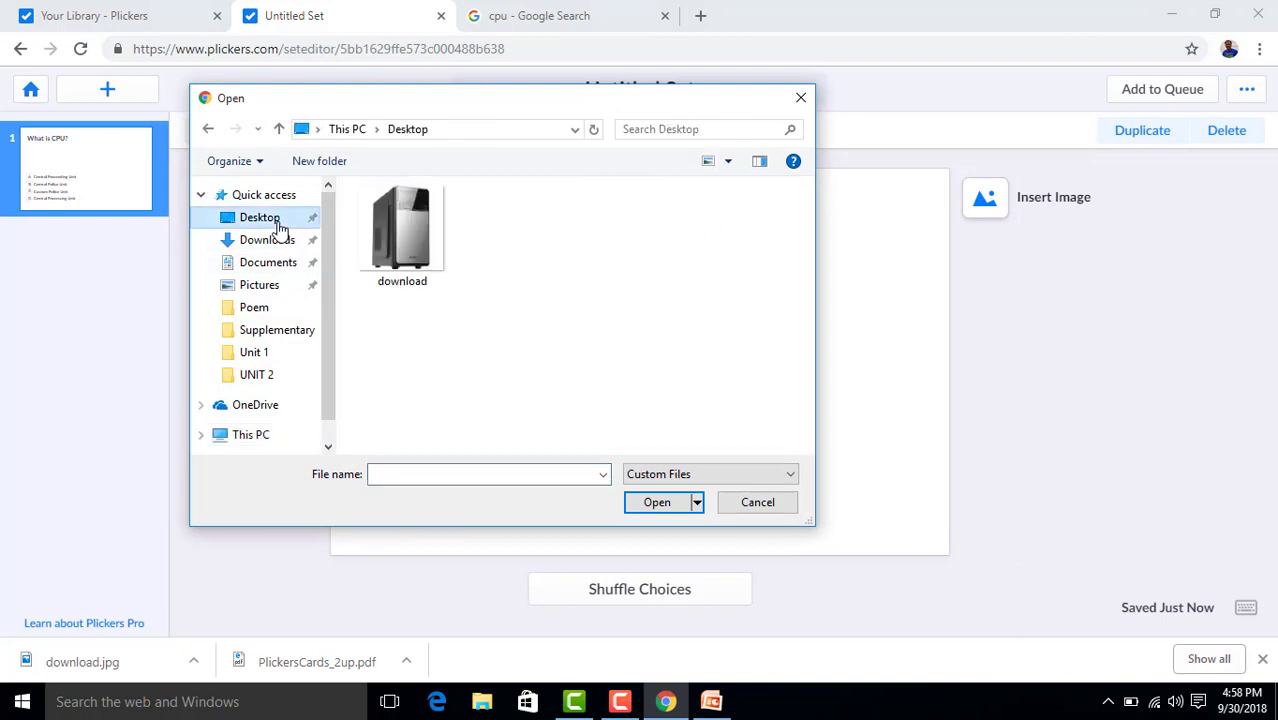
left_click(398, 225)
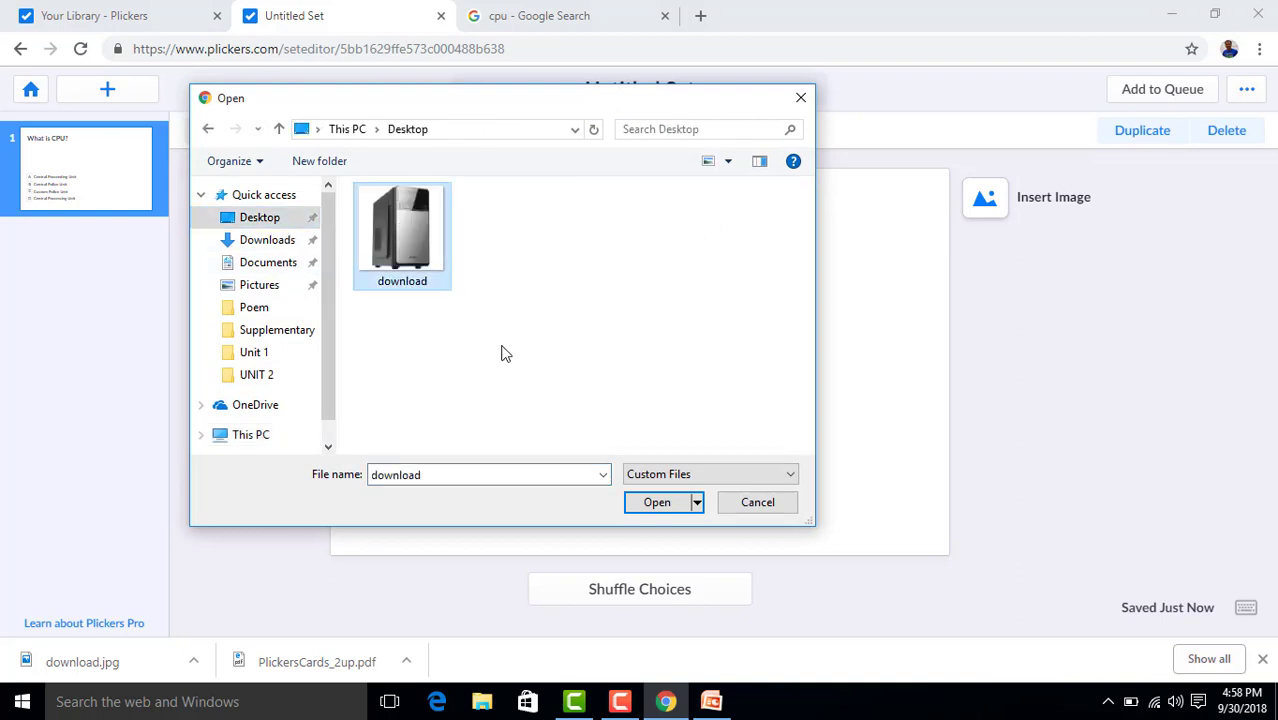
left_click(645, 501)
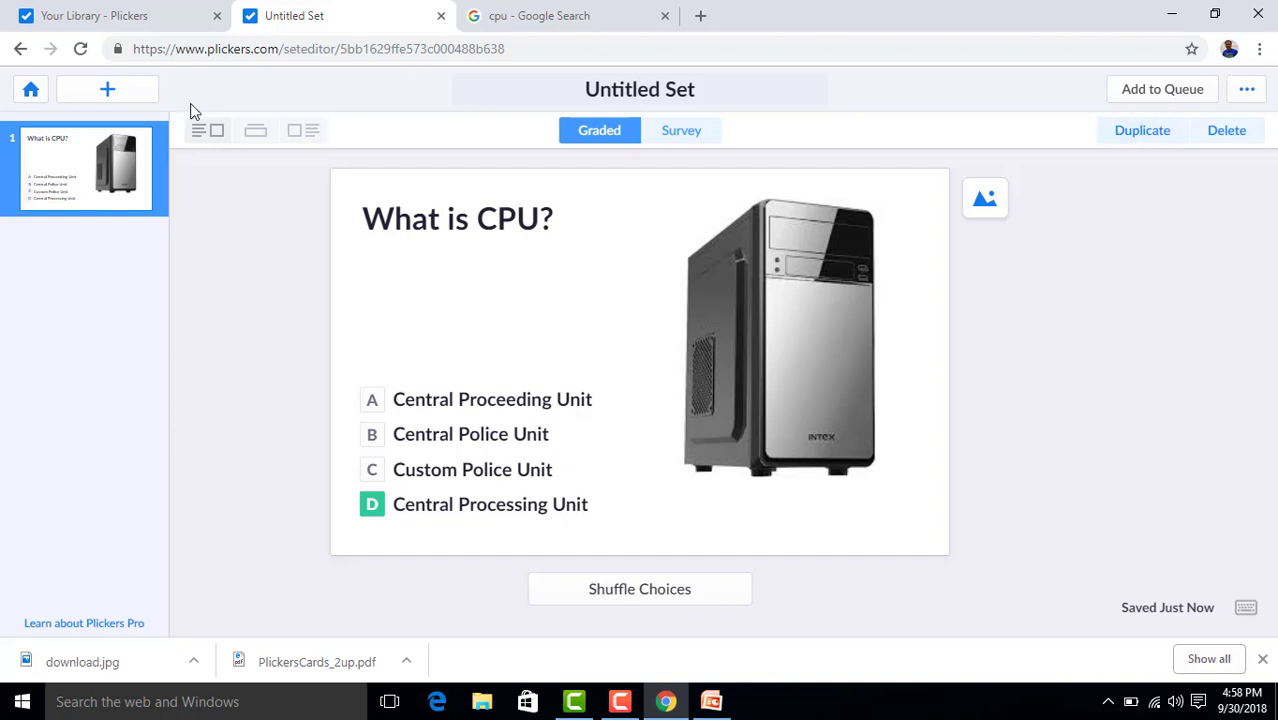
Step: Add a blank second question to the set, and return to the library page and reload it
left_click(132, 97)
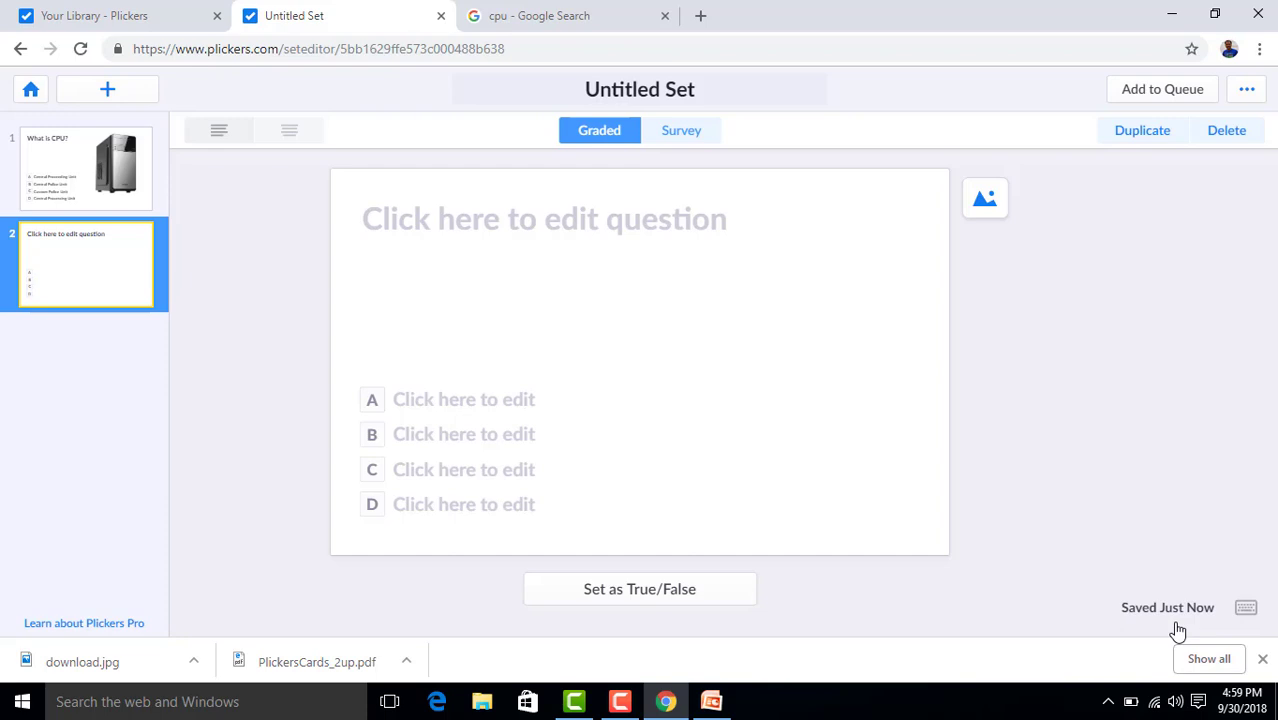
left_click(83, 16)
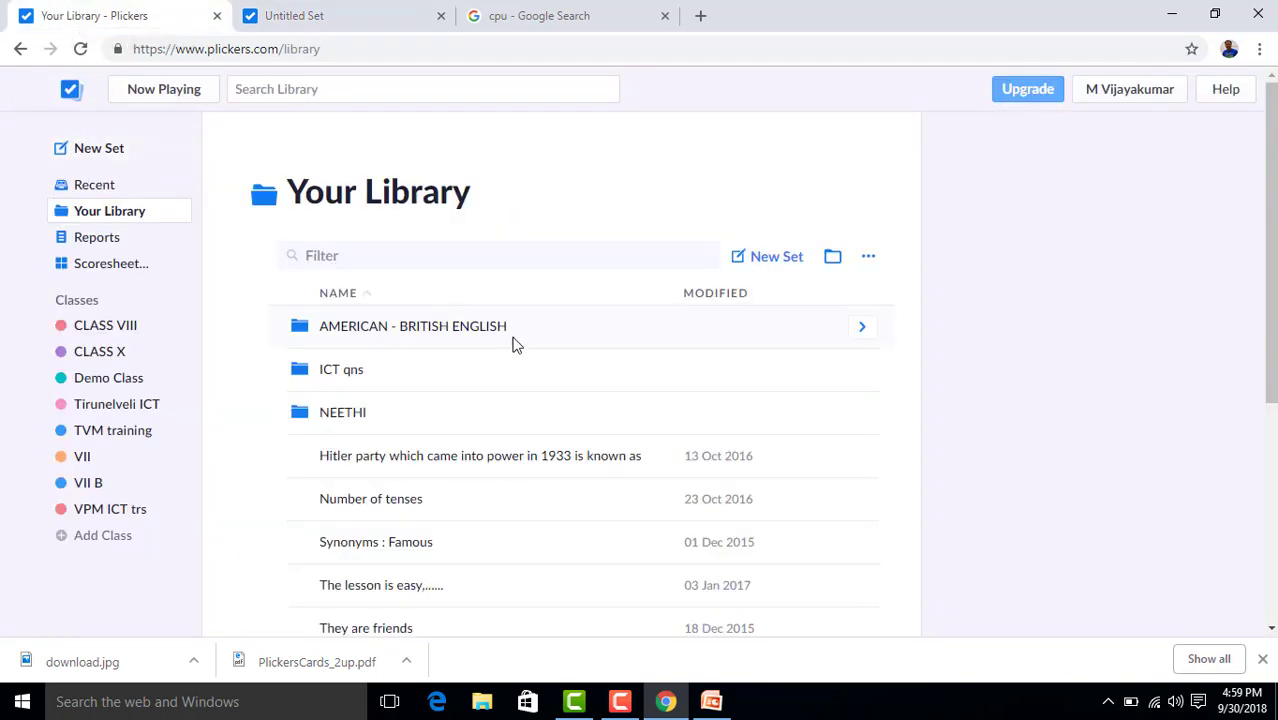
left_click(81, 50)
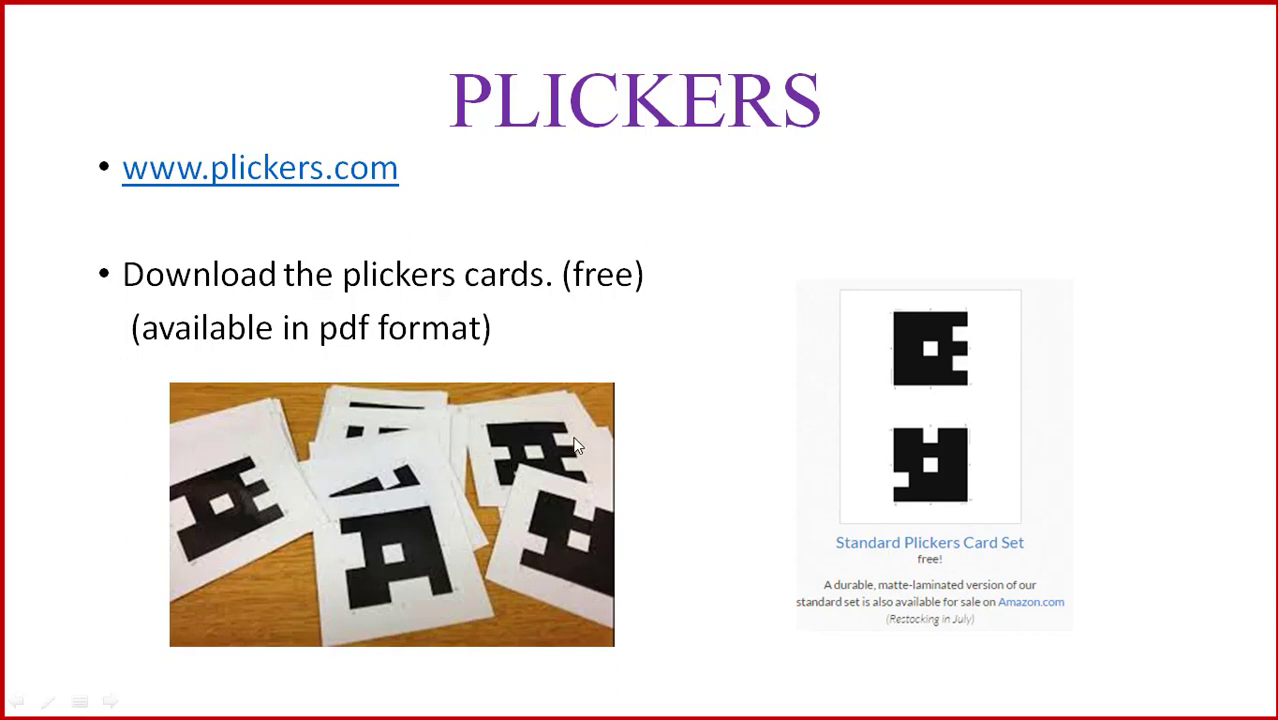
left_click(717, 458)
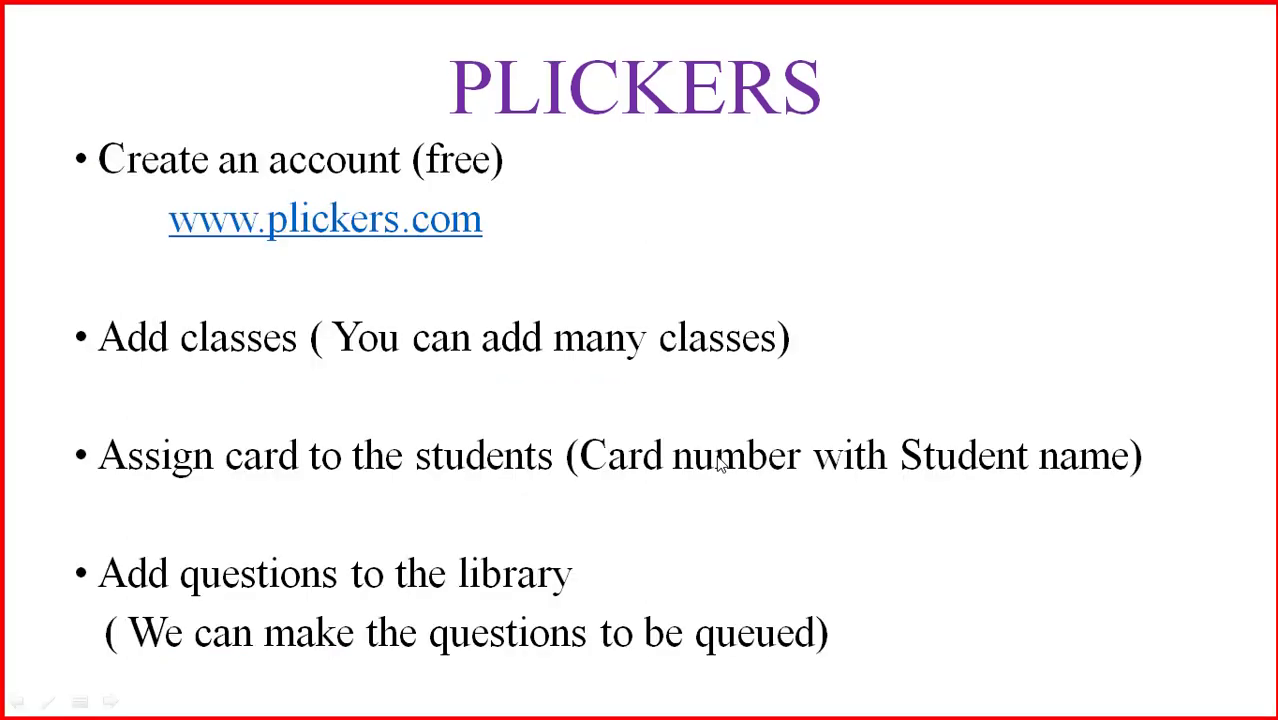